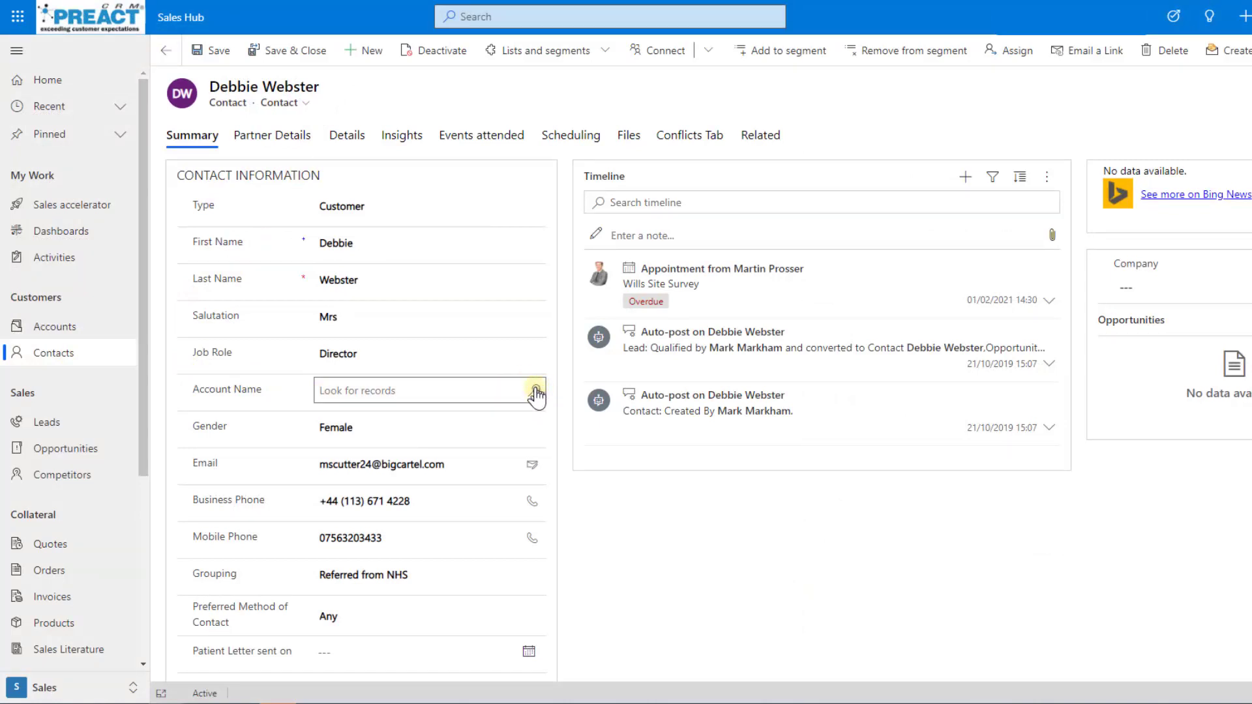
Show the matching Accounts and Contacts records for the contact's Account Name lookup
{"action": "left_click", "coordinate": [536, 392]}
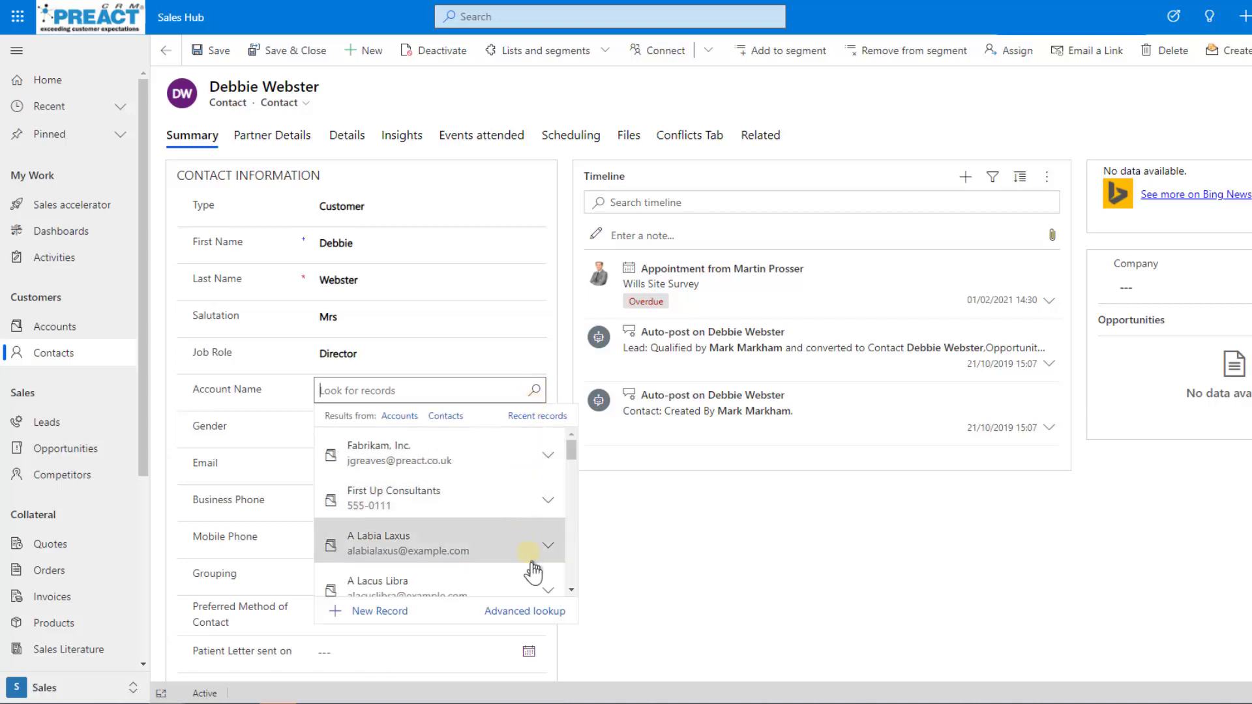
In Advanced lookup, search accounts for 'abbey' and switch to the Active Suppliers view
{"action": "left_click", "coordinate": [526, 613]}
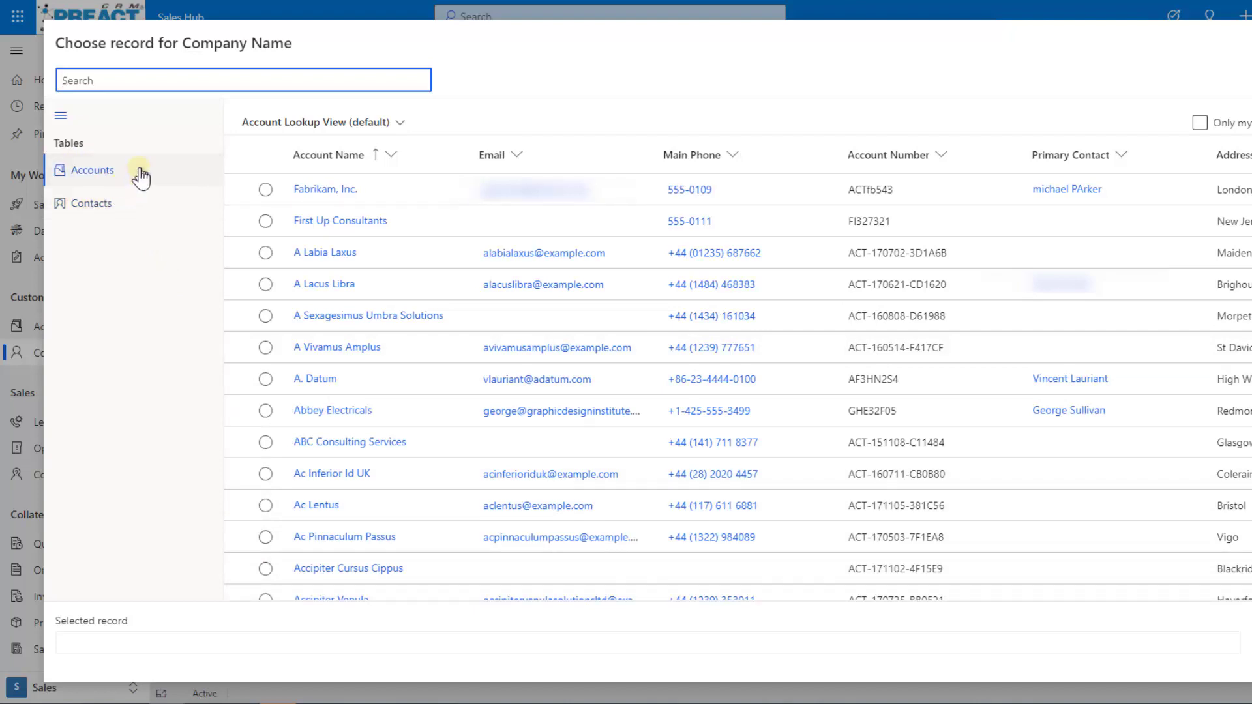
{"action": "left_click", "coordinate": [104, 78]}
{"action": "type", "text": "abbey"}
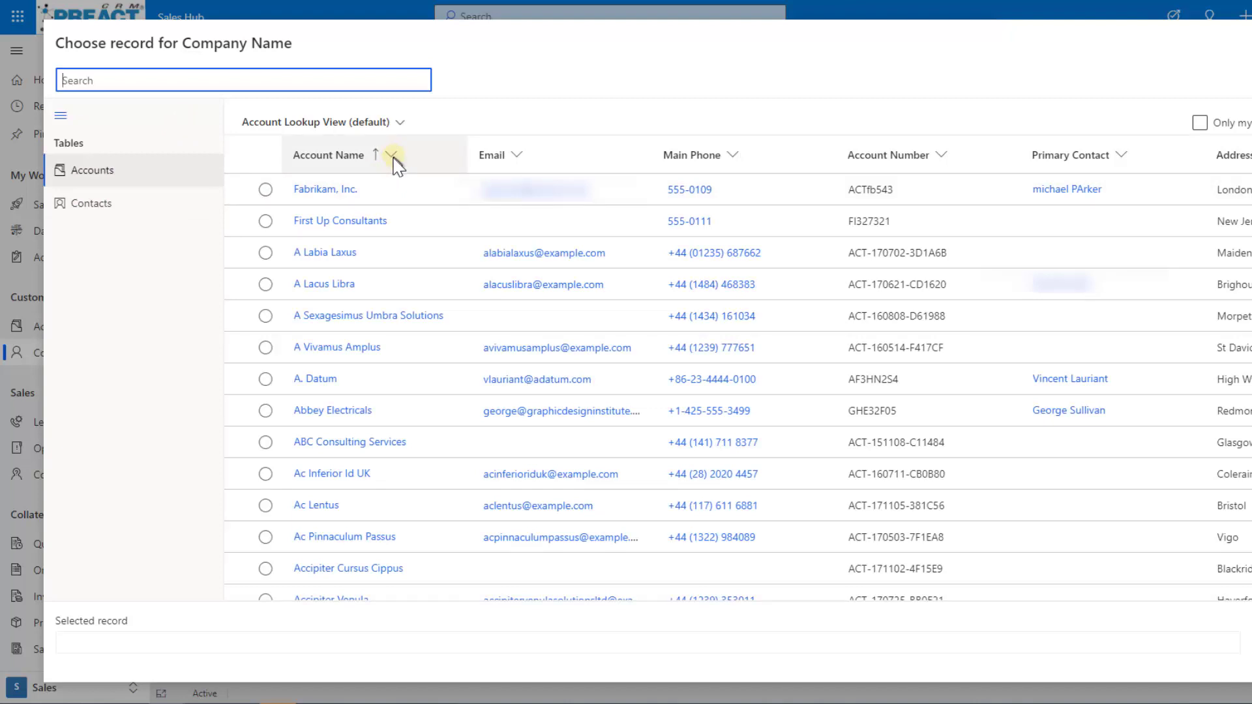
{"action": "left_click", "coordinate": [400, 123]}
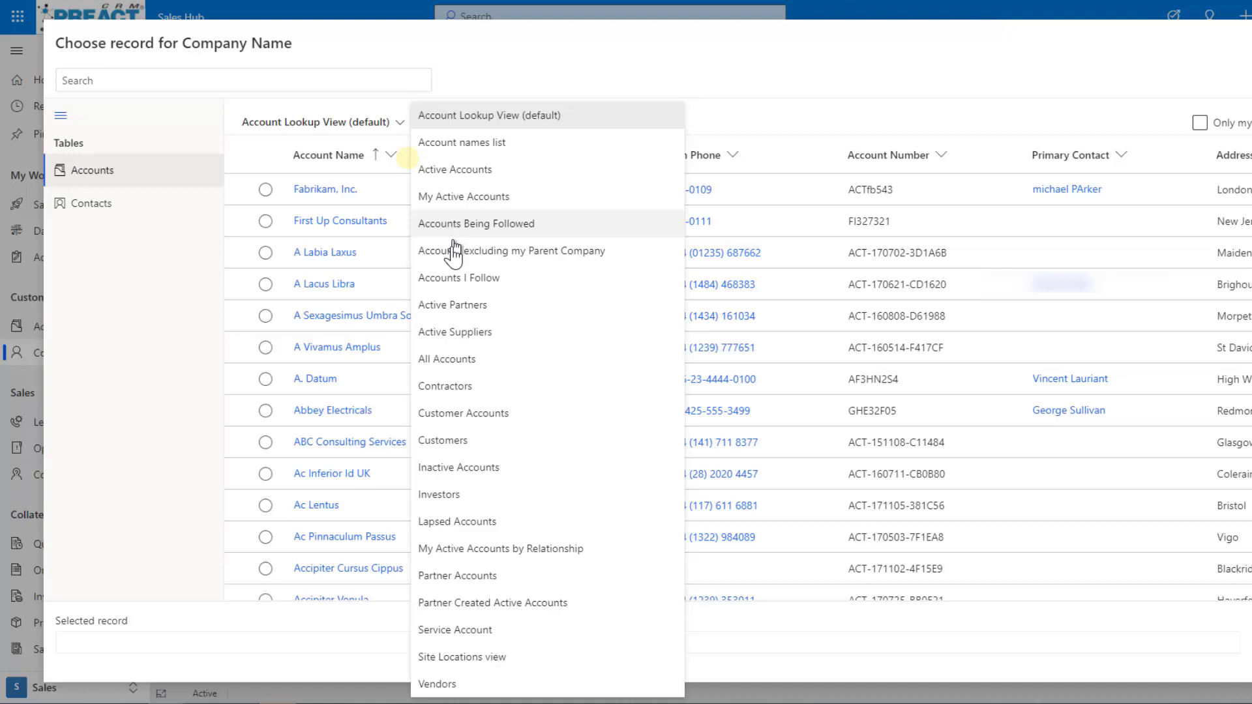
{"action": "left_click", "coordinate": [455, 333]}
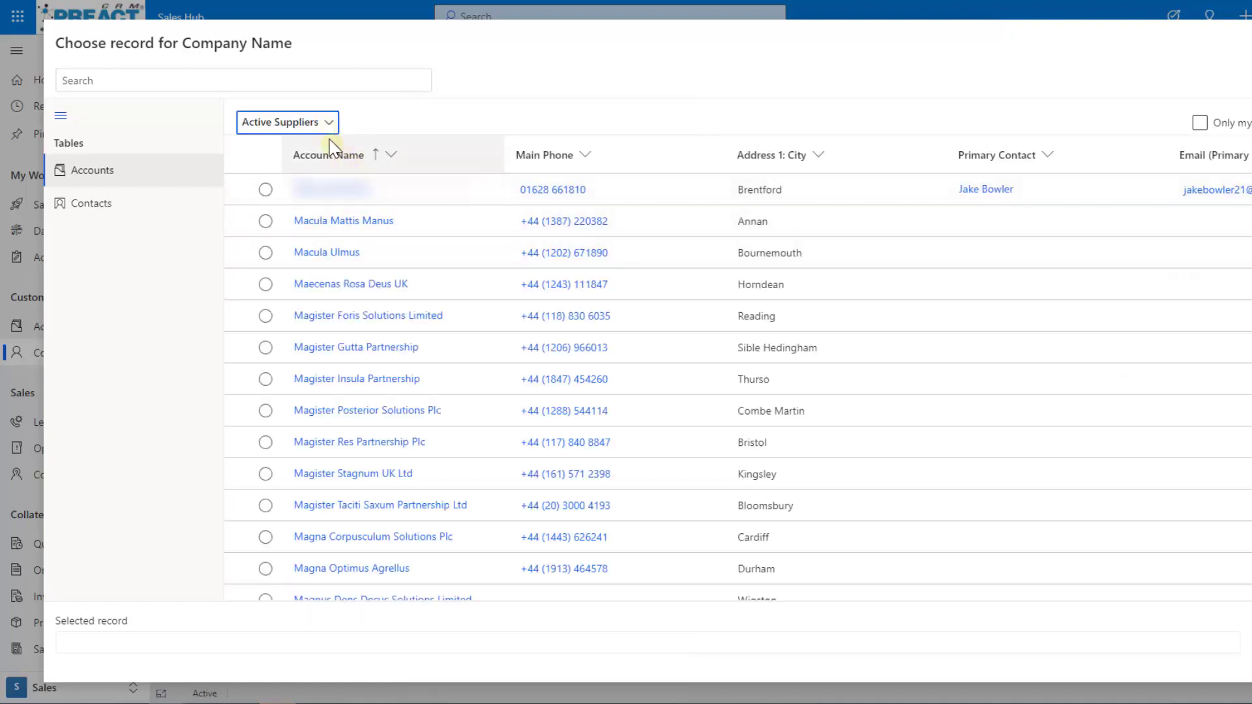
Switch back to Account Lookup View (default), check the Add new options, and tick then untick Abbey Electricals
{"action": "left_click", "coordinate": [327, 127]}
{"action": "left_click", "coordinate": [418, 116]}
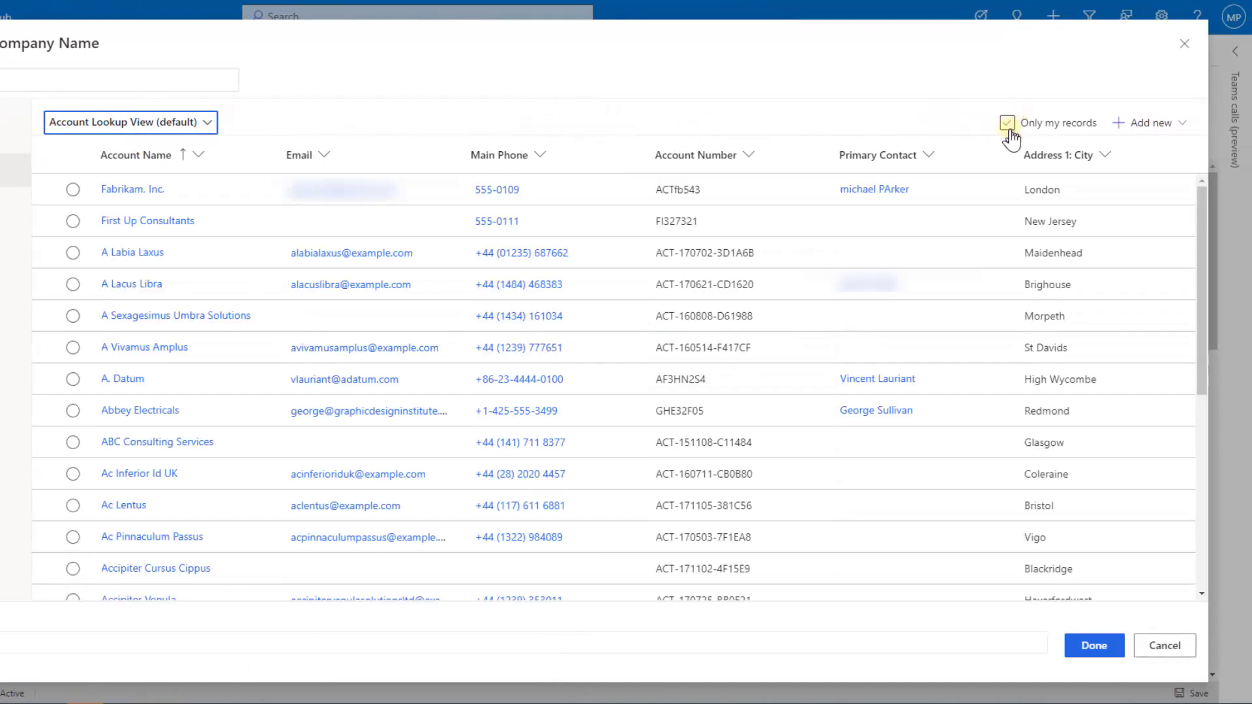
{"action": "left_click", "coordinate": [1182, 126]}
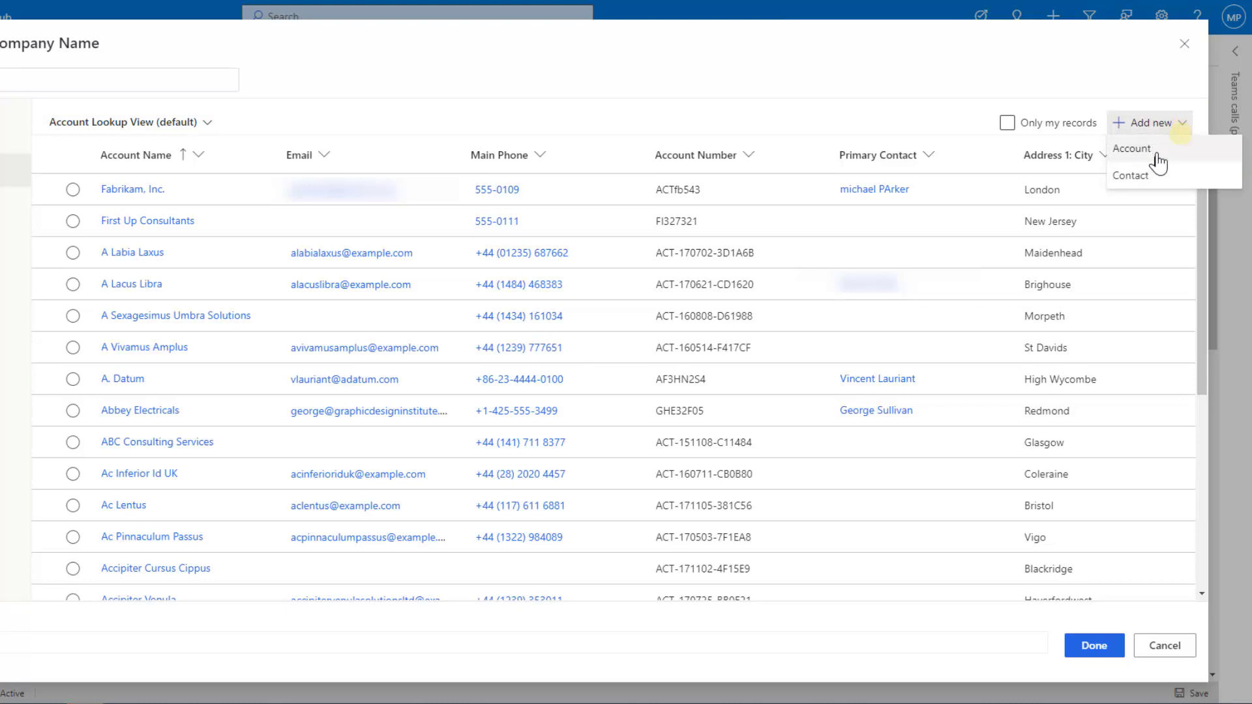
{"action": "left_click", "coordinate": [900, 122]}
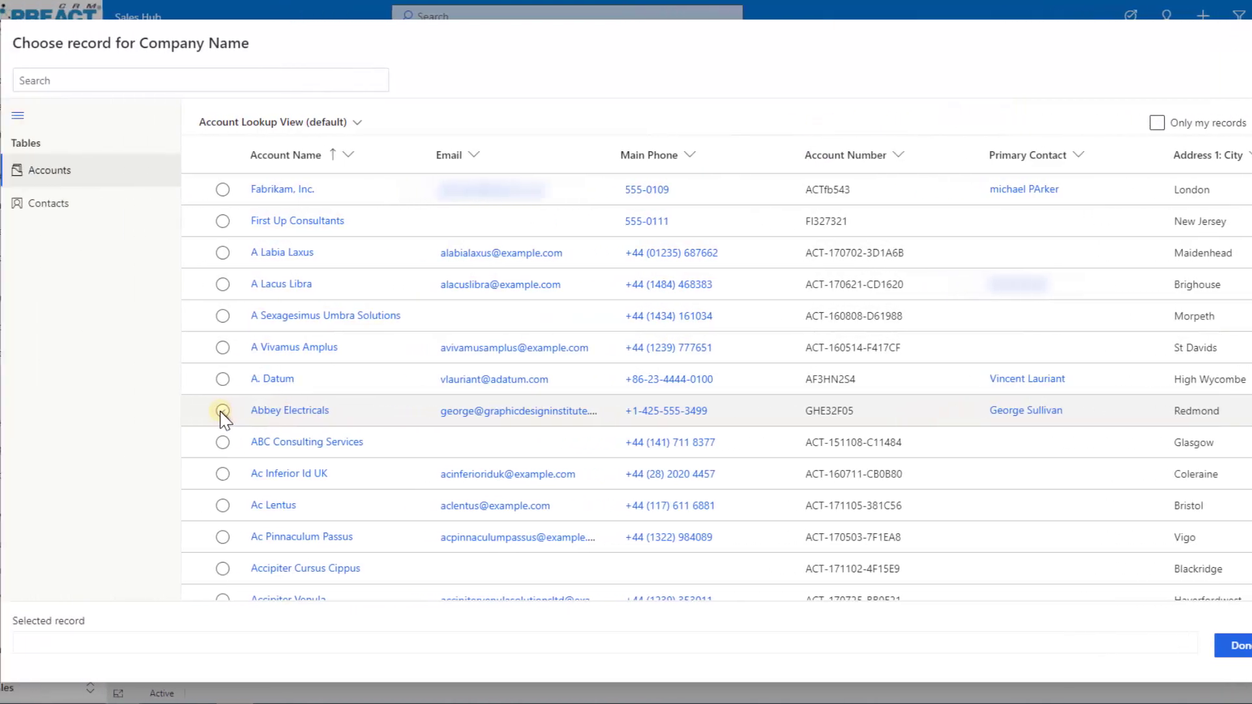
{"action": "left_click", "coordinate": [222, 410]}
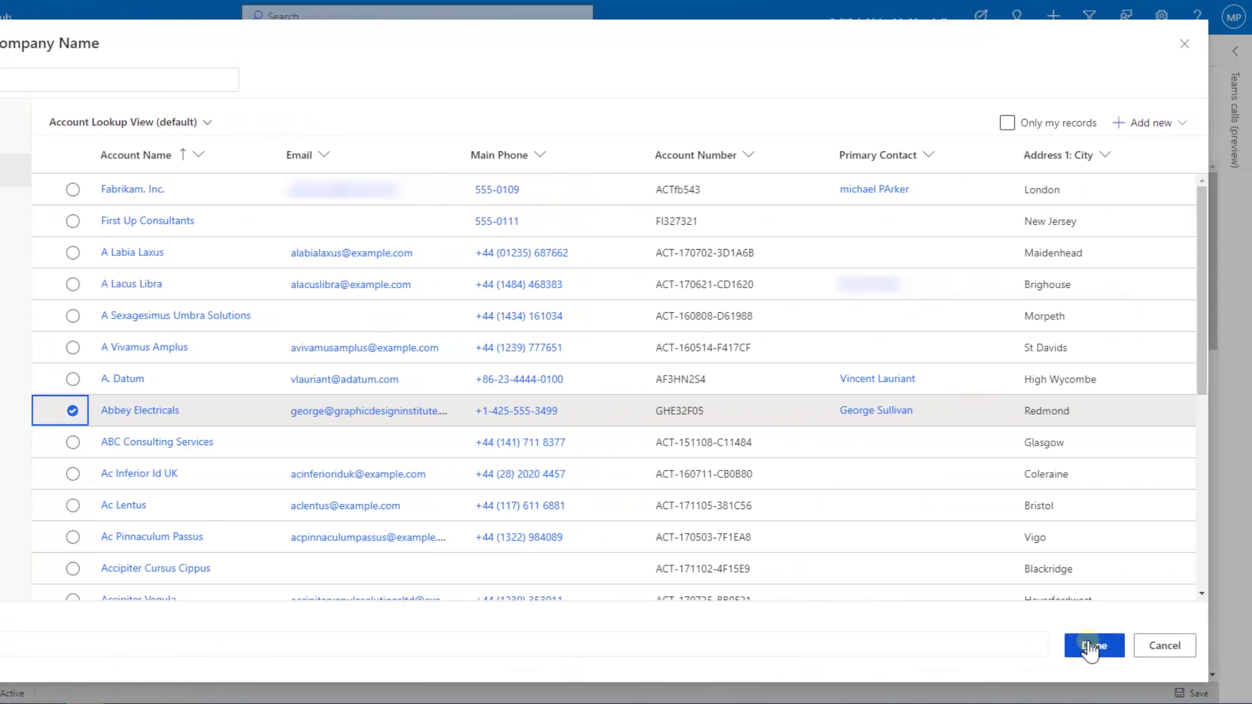
{"action": "left_click", "coordinate": [72, 413]}
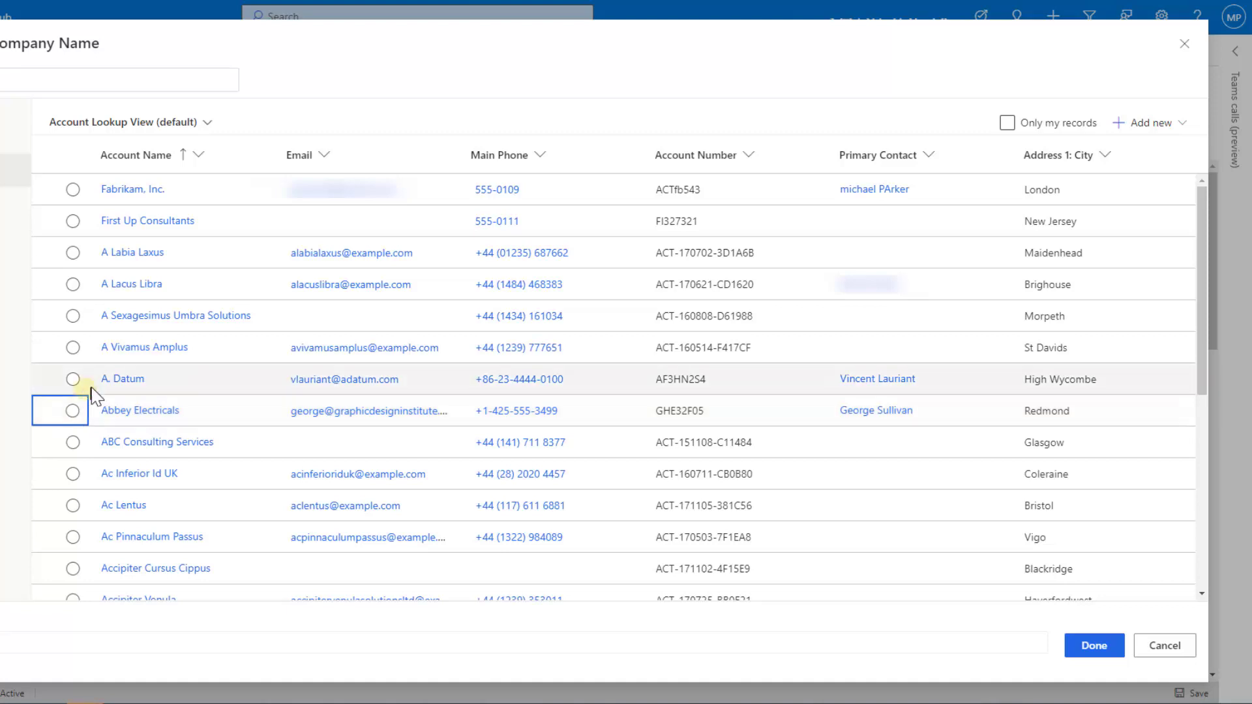
Open the Abbey Electricals account form, scroll through its details, and close it
{"action": "left_click", "coordinate": [132, 416]}
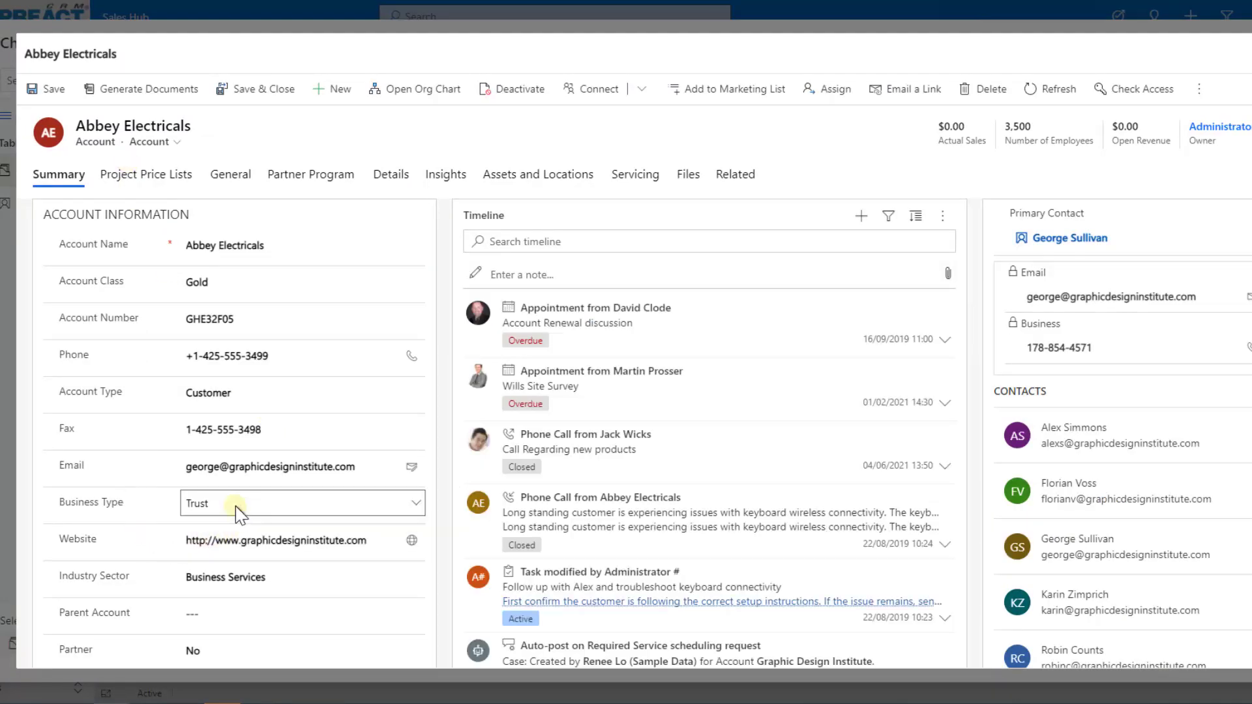
{"action": "scroll", "coordinate": [236, 506], "scroll_direction": "down", "scroll_amount": 5}
{"action": "scroll", "coordinate": [236, 499], "scroll_direction": "up", "scroll_amount": 5}
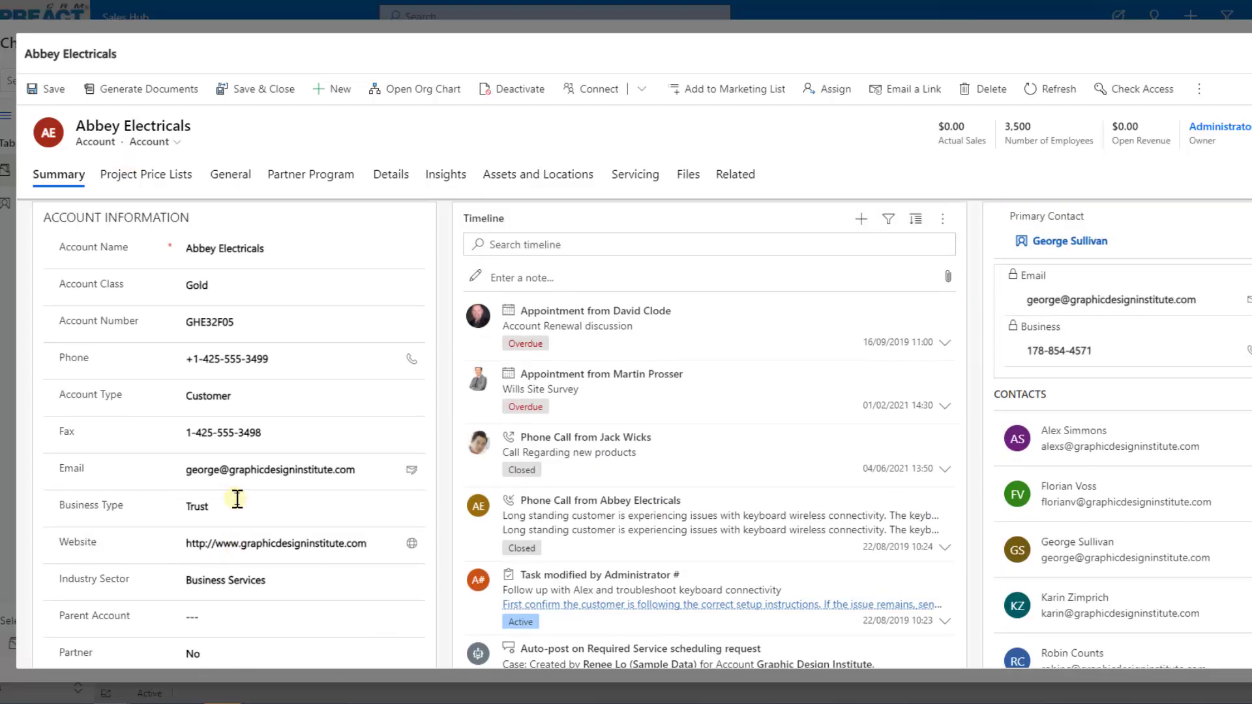
{"action": "left_click", "coordinate": [245, 91]}
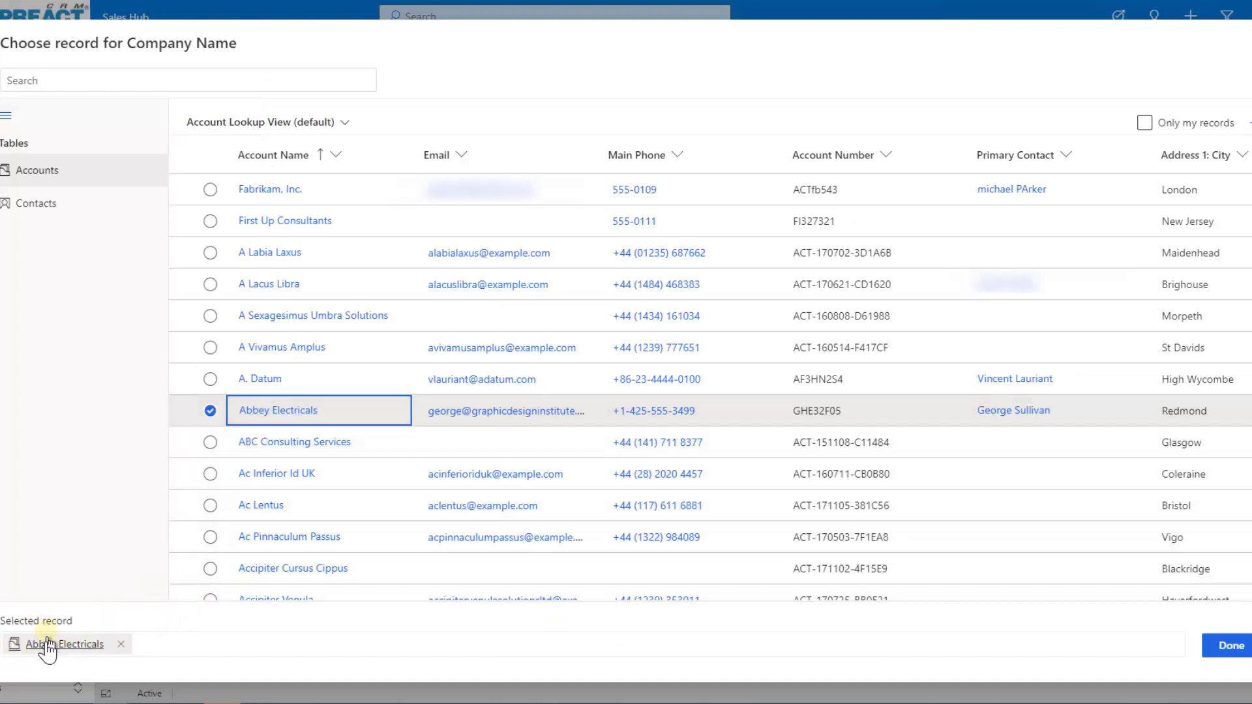
Confirm Abbey Electricals as the contact's Account Name and go to My Activities
{"action": "left_click", "coordinate": [1232, 657]}
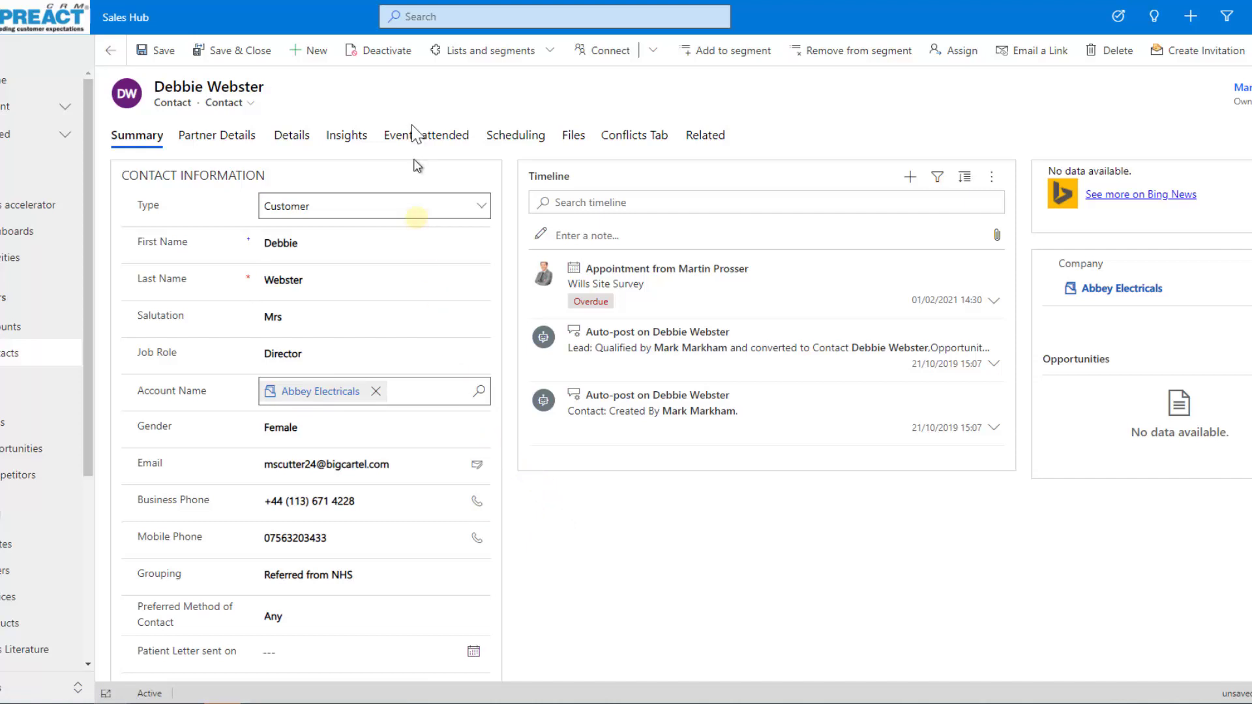
{"action": "left_click", "coordinate": [306, 2]}
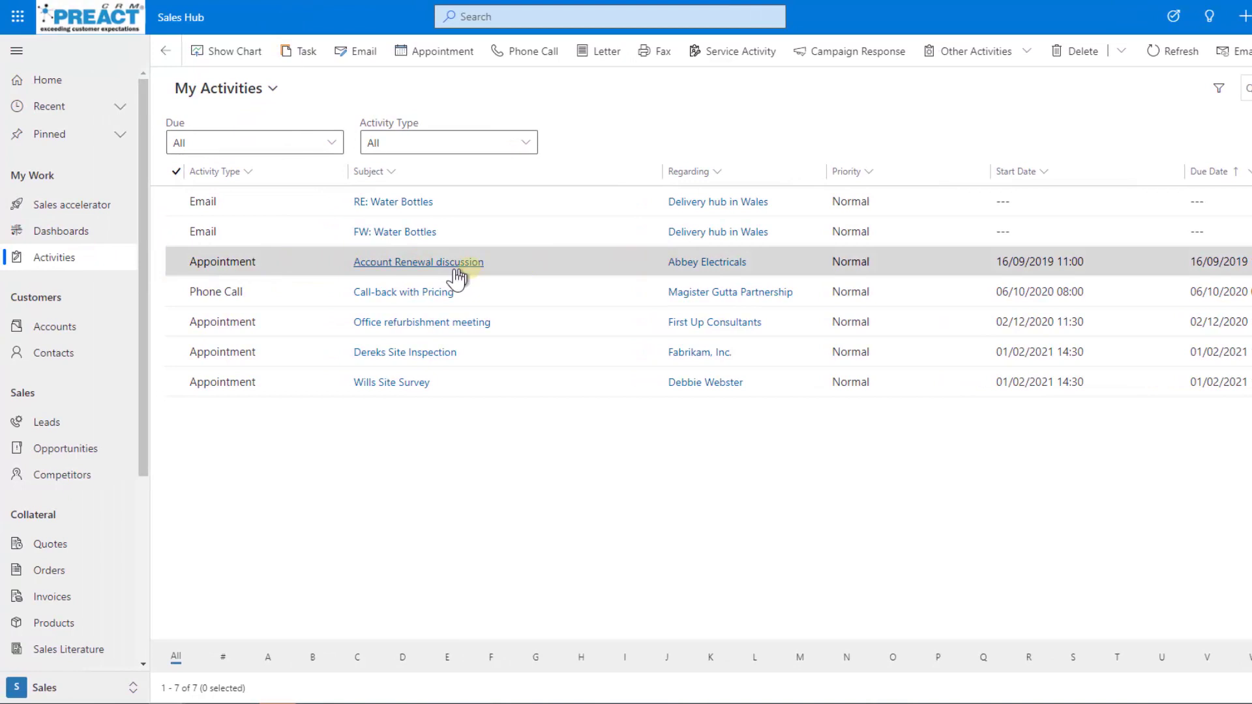
Open the Account Renewal discussion appointment and show suggested records for Regarding
{"action": "left_click", "coordinate": [417, 263]}
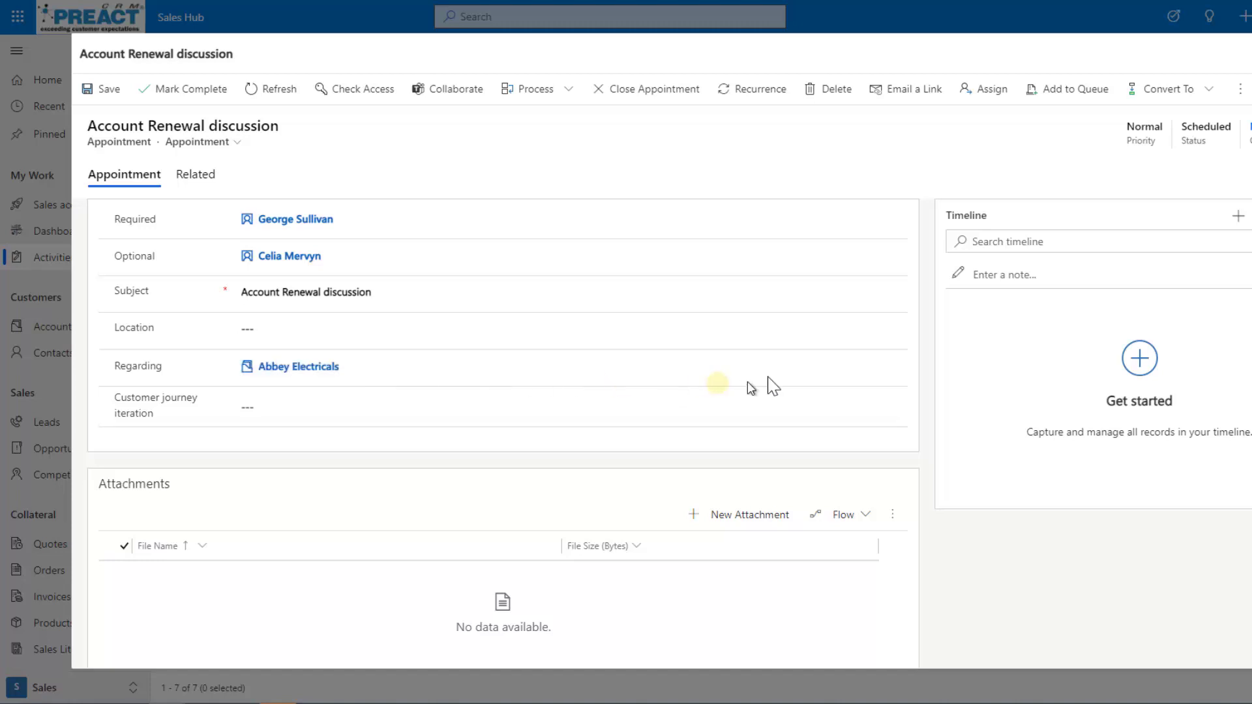
{"action": "left_click", "coordinate": [899, 366]}
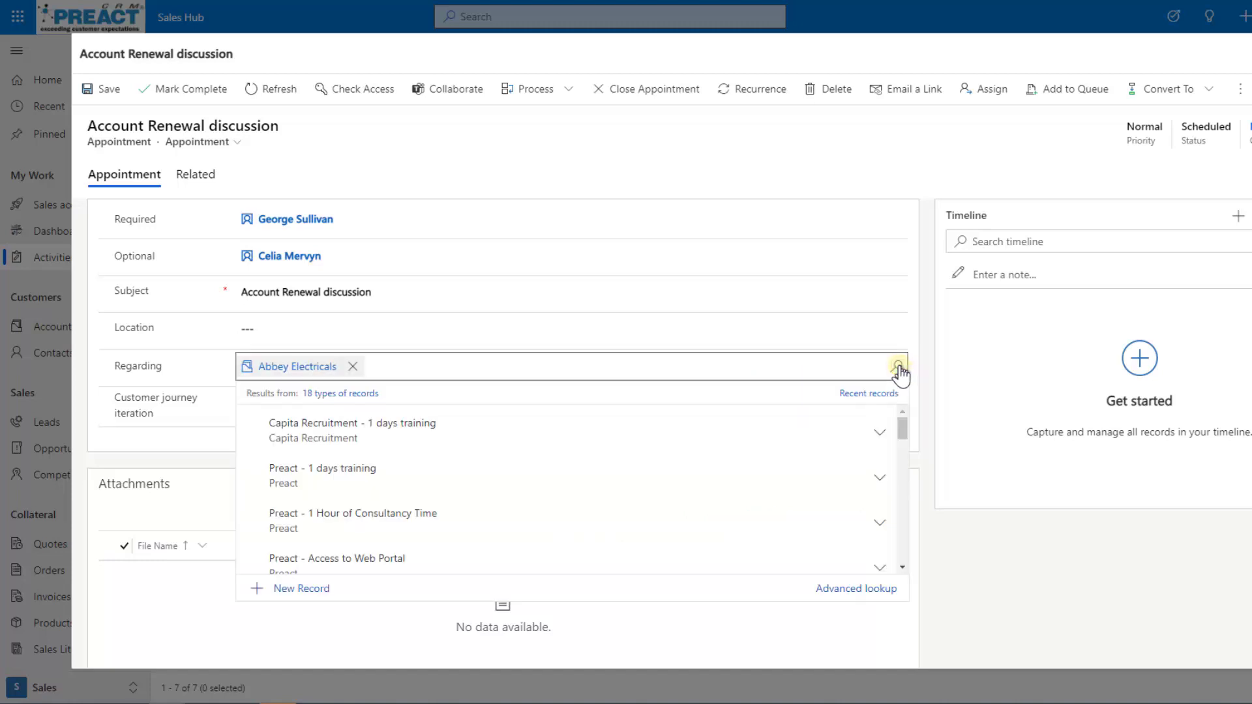
In Advanced lookup, browse Cases, Contacts and Invoices, then cancel, keeping Regarding as Abbey Electricals
{"action": "left_click", "coordinate": [853, 590]}
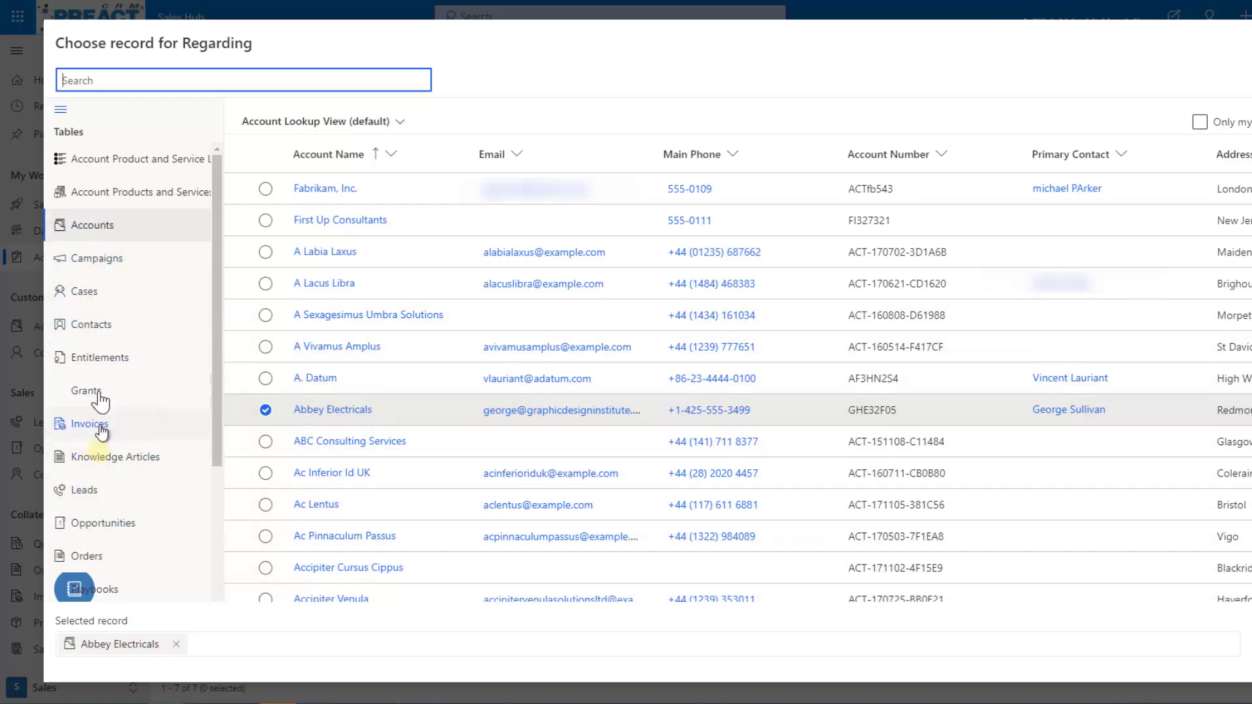
{"action": "left_click", "coordinate": [86, 298]}
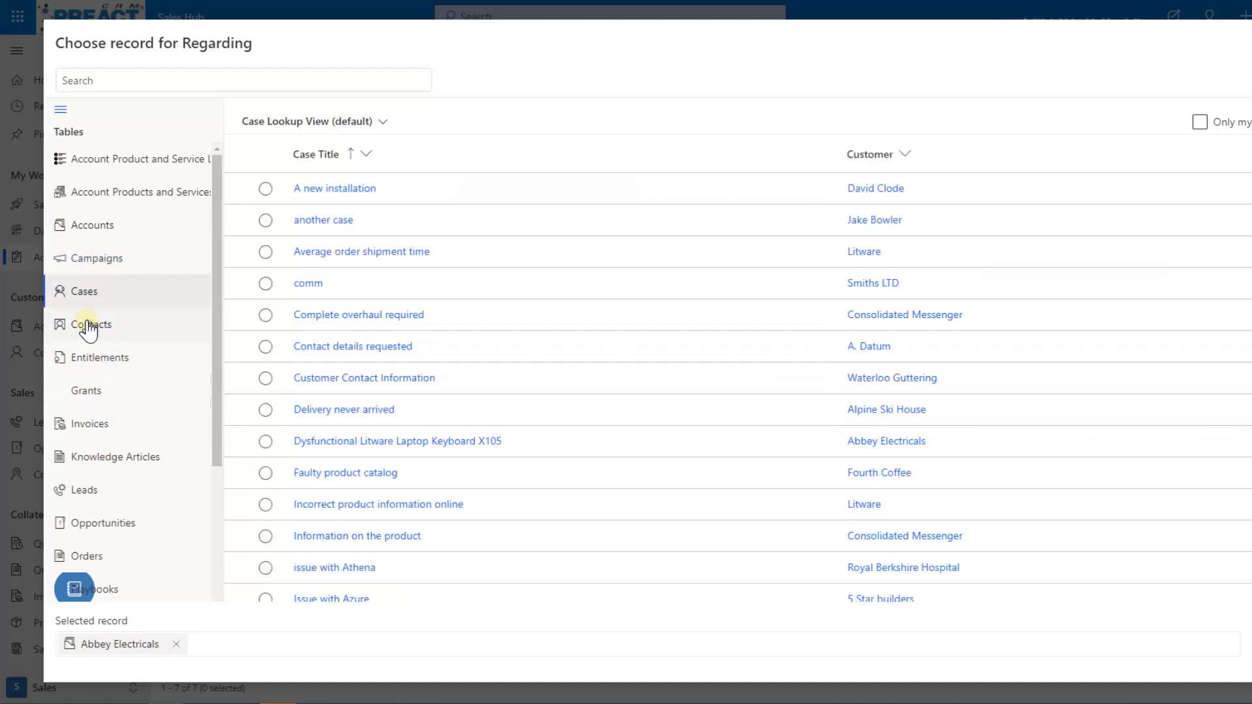
{"action": "left_click", "coordinate": [88, 328]}
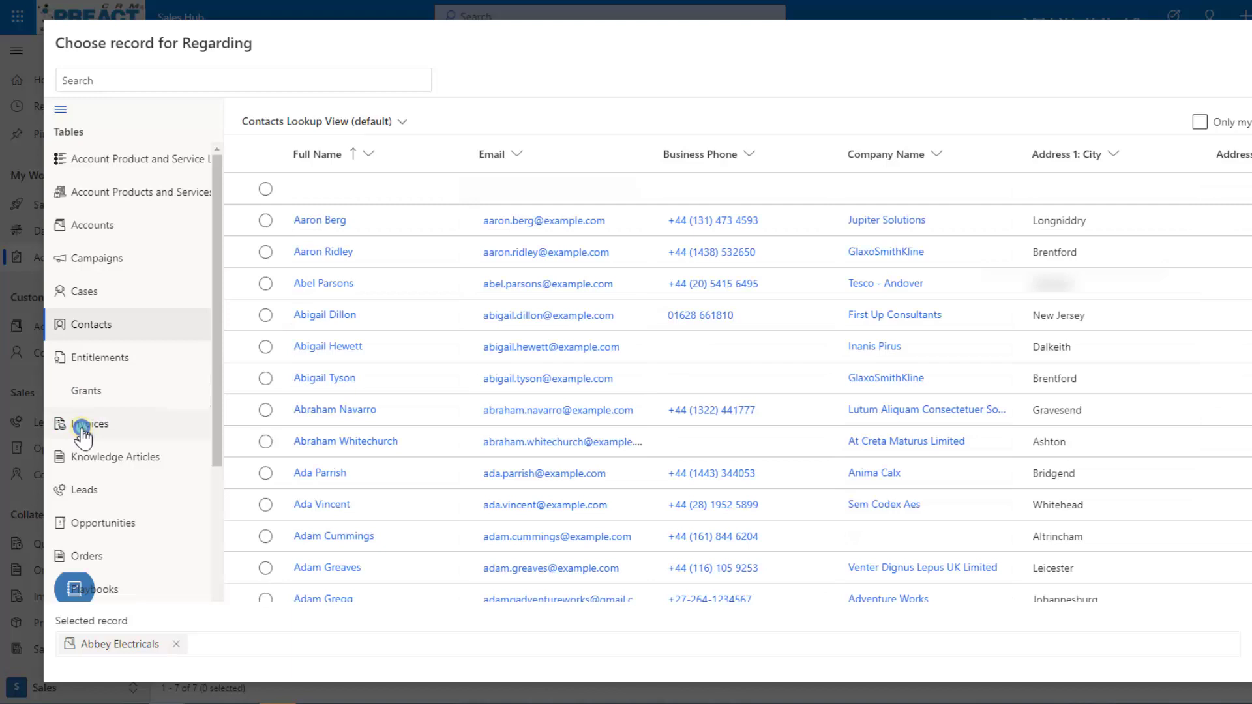
{"action": "left_click", "coordinate": [82, 427]}
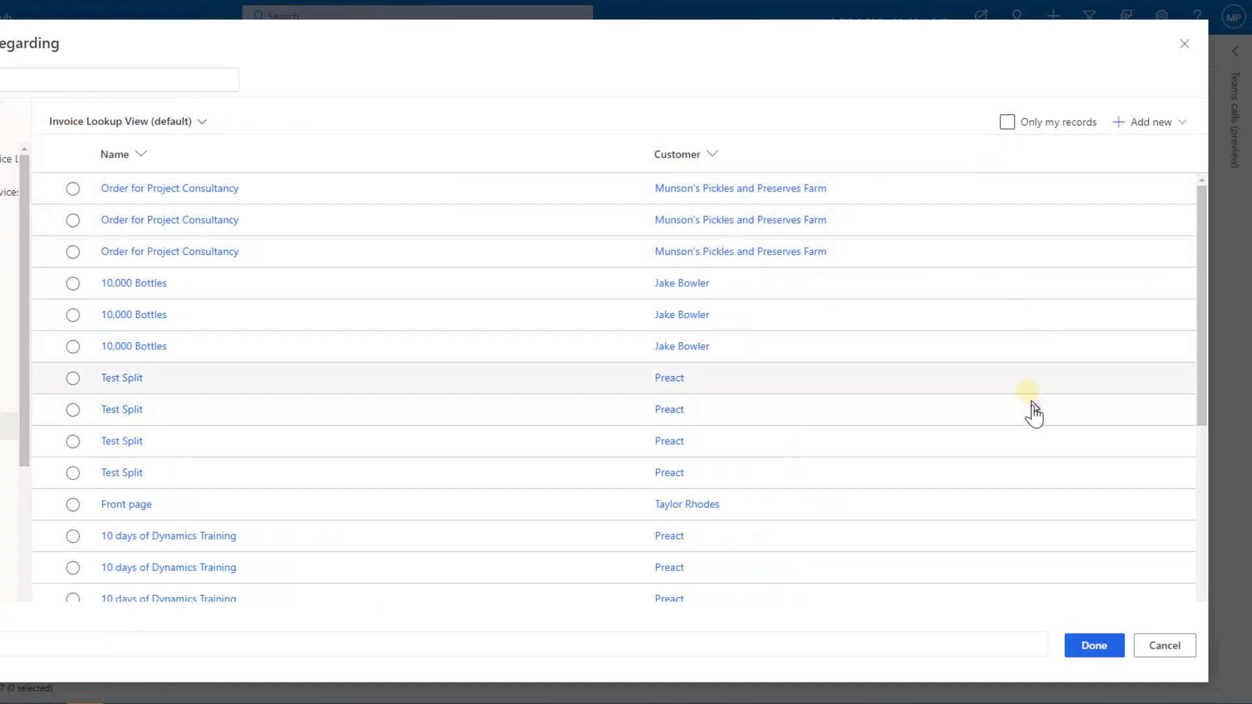
{"action": "left_click", "coordinate": [1164, 647]}
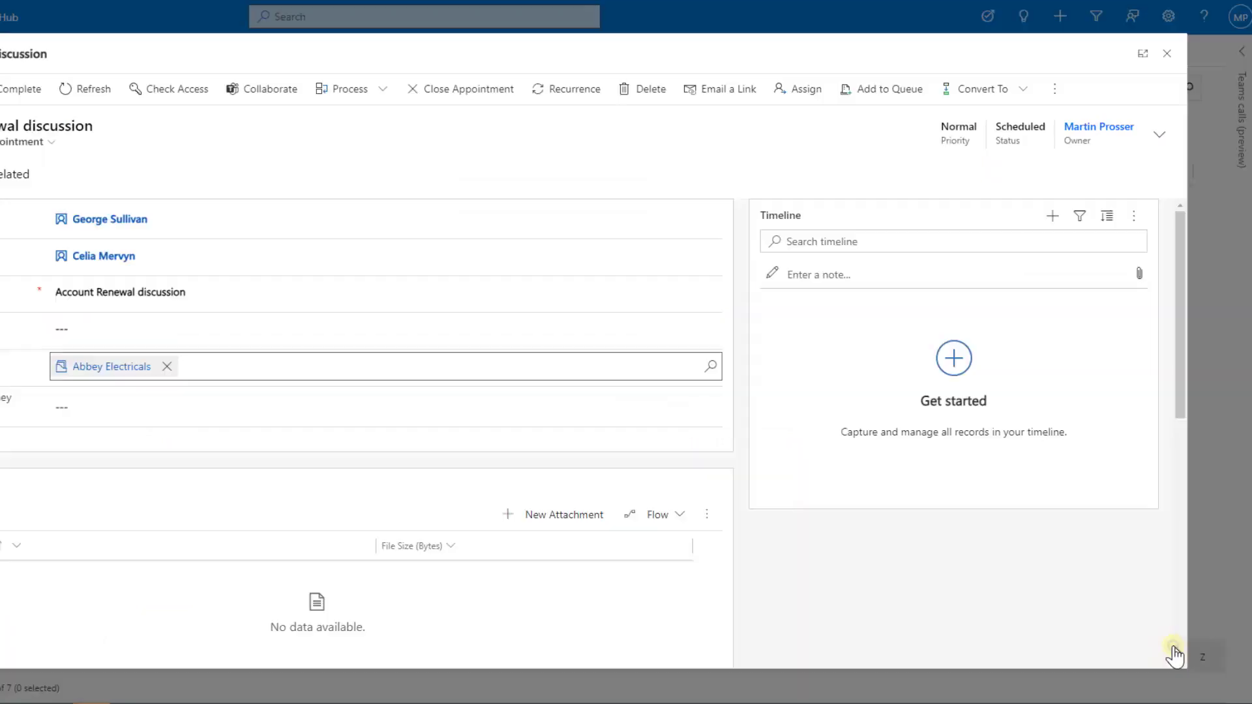
Show suggested records for the Optional attendees field, which already holds one attendee
{"action": "left_click", "coordinate": [292, 266]}
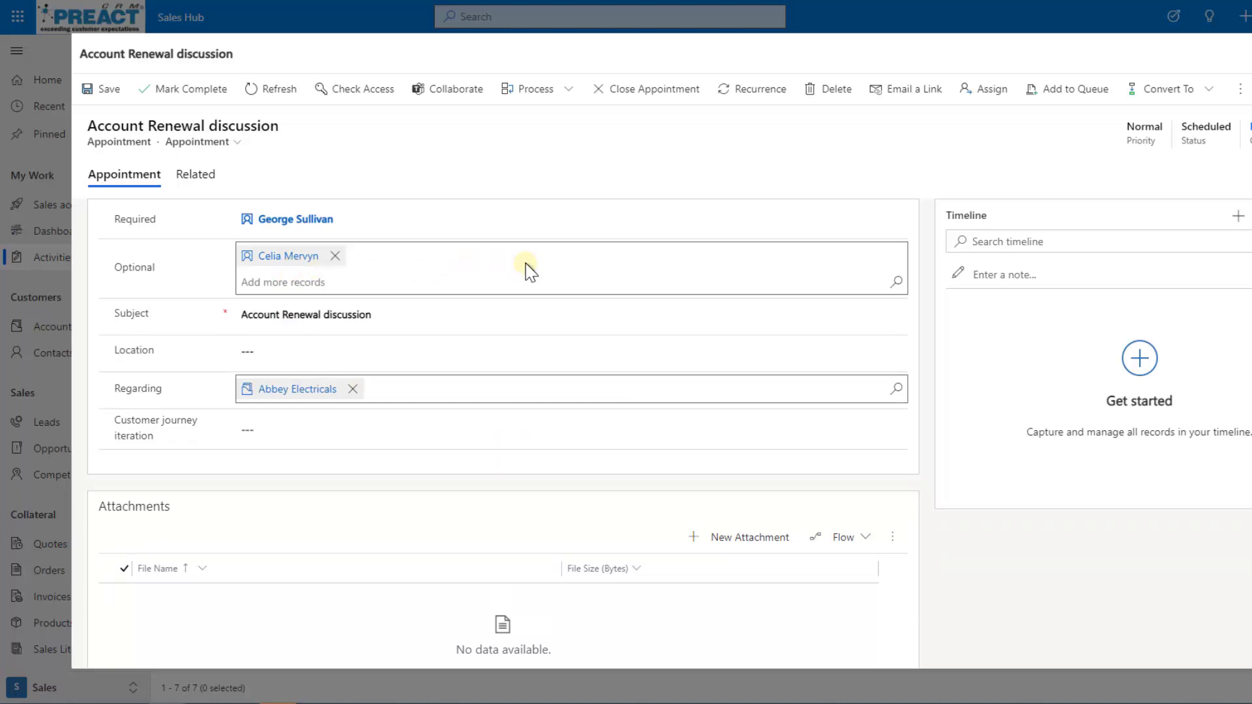
{"action": "left_click", "coordinate": [365, 222]}
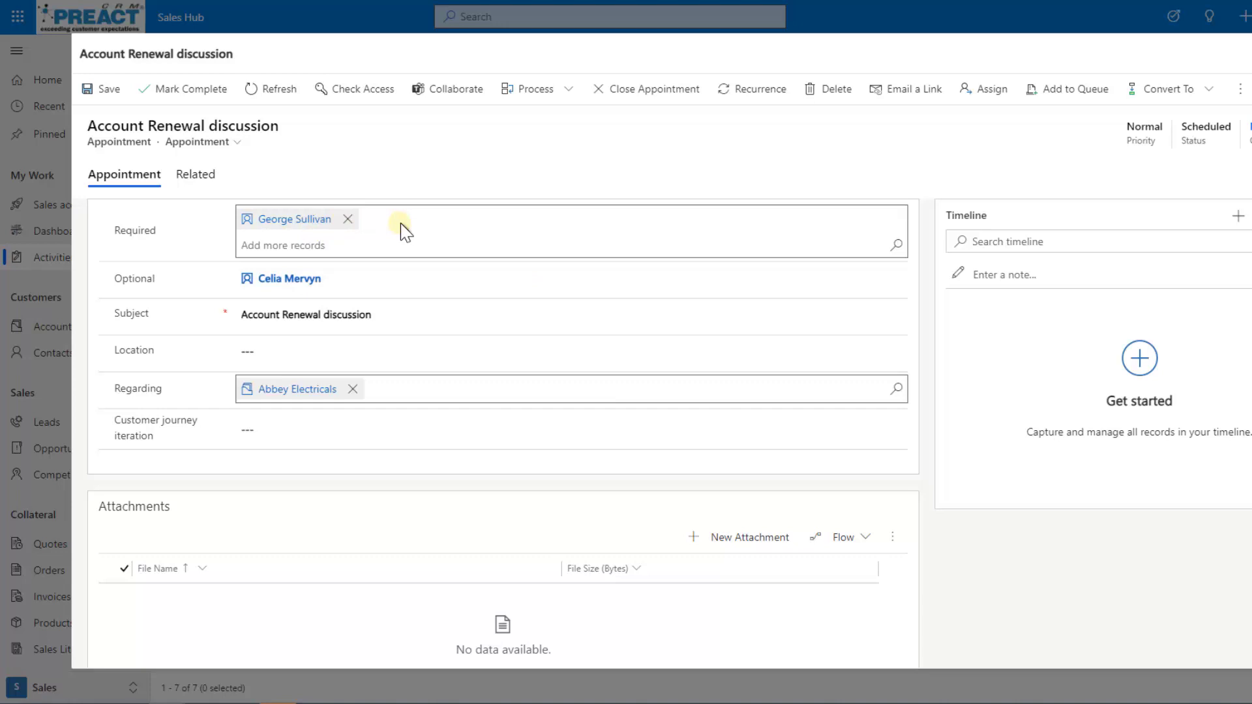
{"action": "left_click", "coordinate": [403, 274]}
{"action": "left_click", "coordinate": [530, 227]}
{"action": "left_click", "coordinate": [911, 264]}
{"action": "left_click", "coordinate": [908, 269]}
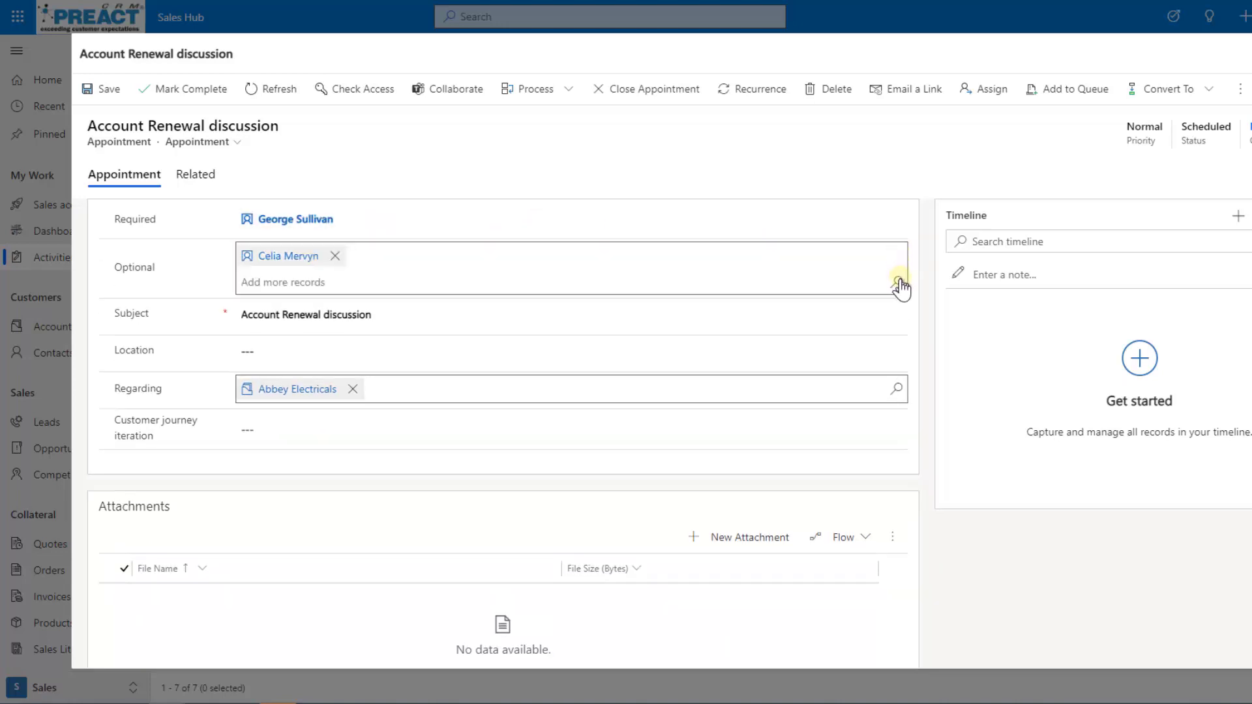
{"action": "left_click", "coordinate": [898, 283]}
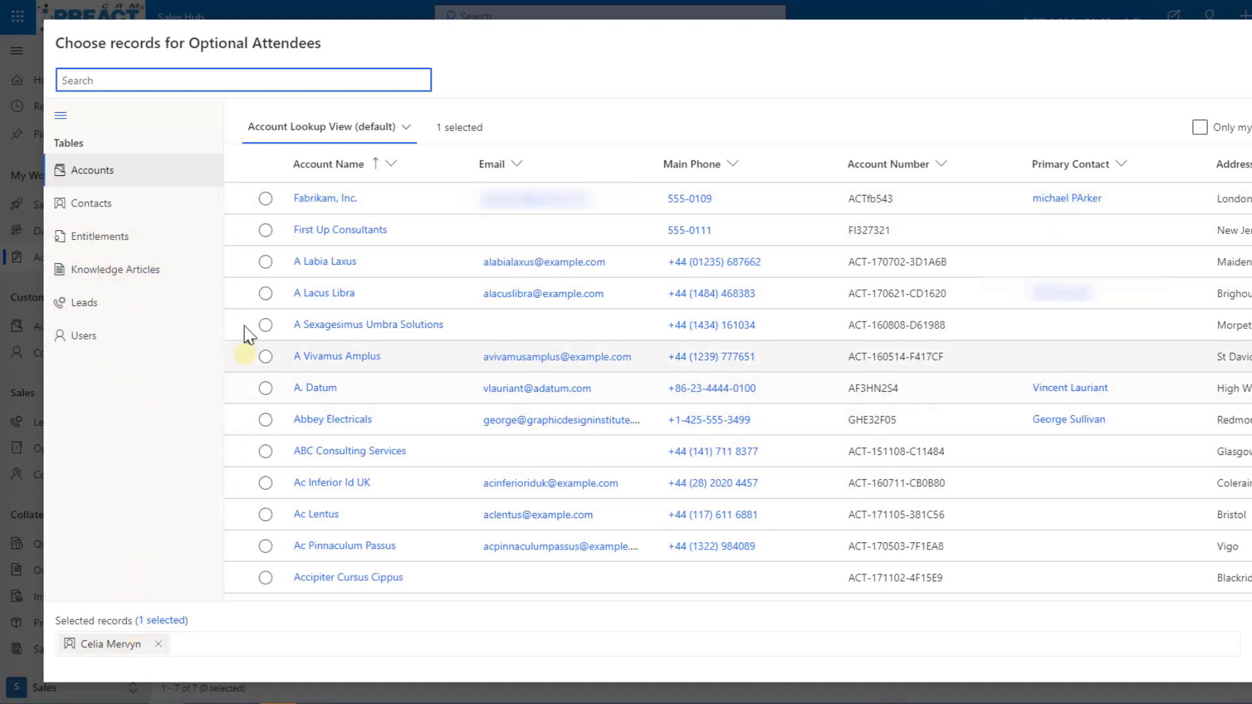
Add A Lacus Libra, A. Datum, ABC Consulting Services and Ac Lentus as optional attendees
{"action": "left_click", "coordinate": [266, 295]}
{"action": "left_click", "coordinate": [266, 390]}
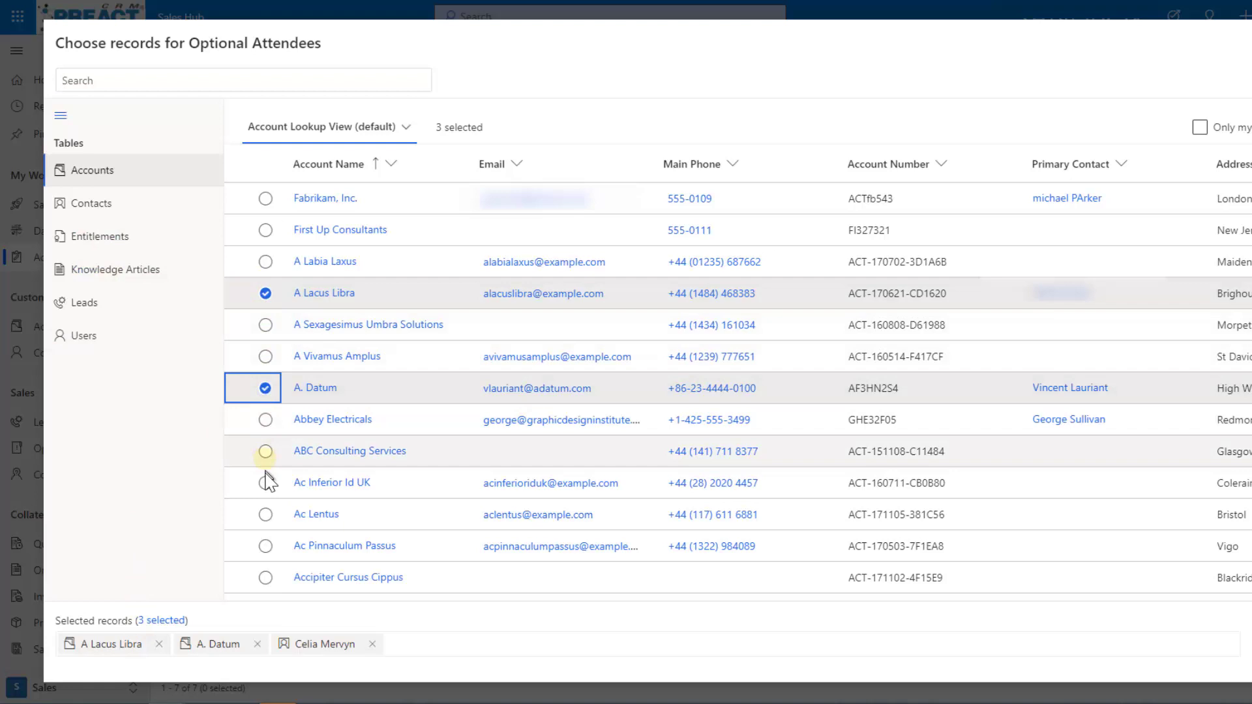
{"action": "left_click", "coordinate": [265, 452]}
{"action": "left_click", "coordinate": [266, 515]}
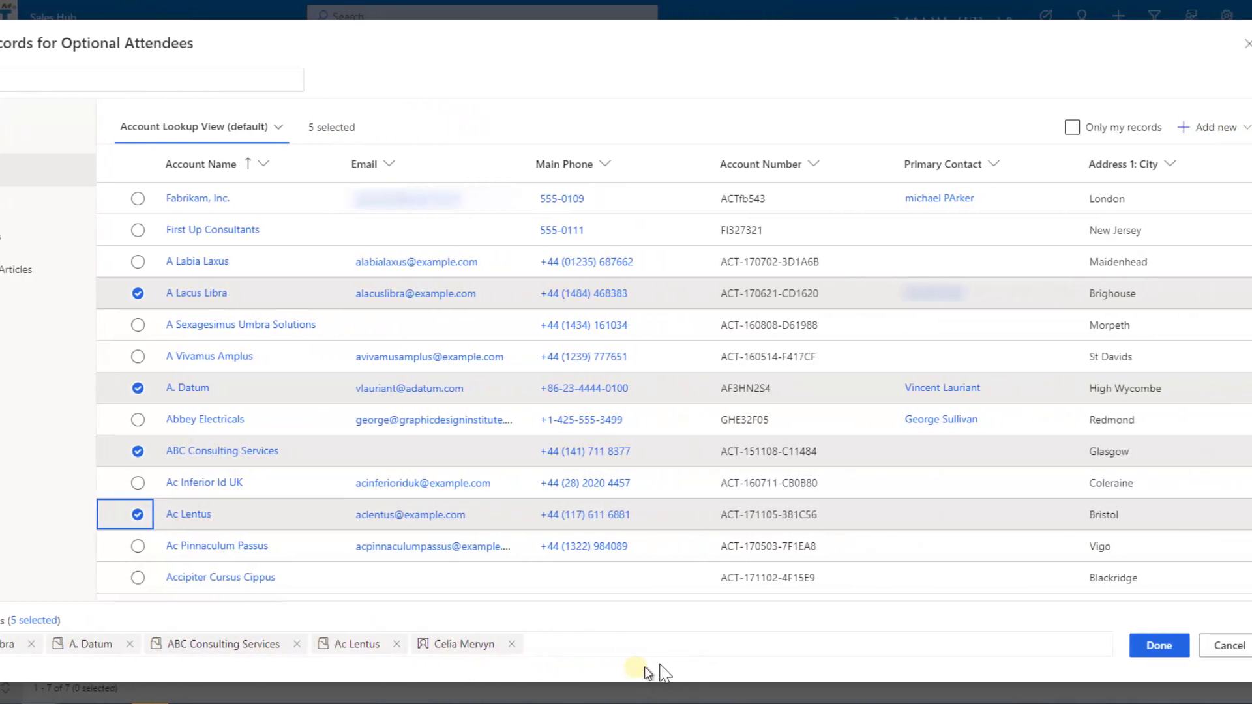
{"action": "left_click", "coordinate": [1159, 646]}
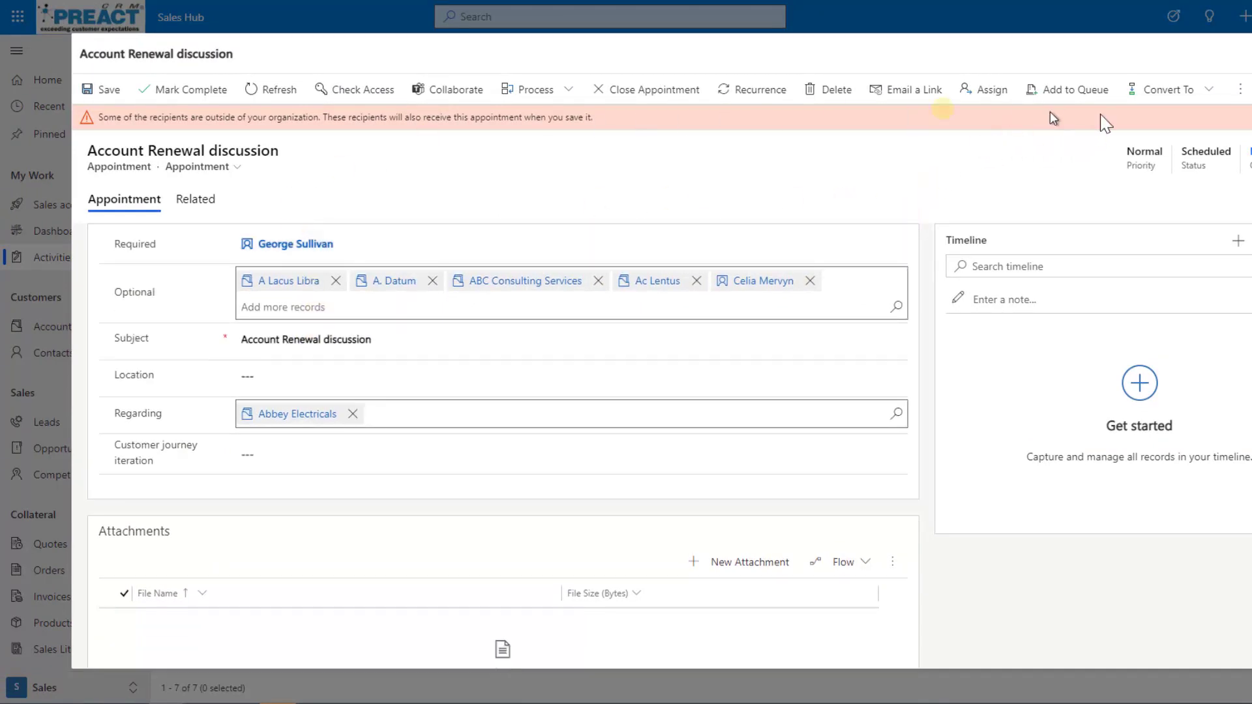
Close the appointment and choose Save and continue at the unsaved-changes prompt
{"action": "left_click", "coordinate": [1230, 111]}
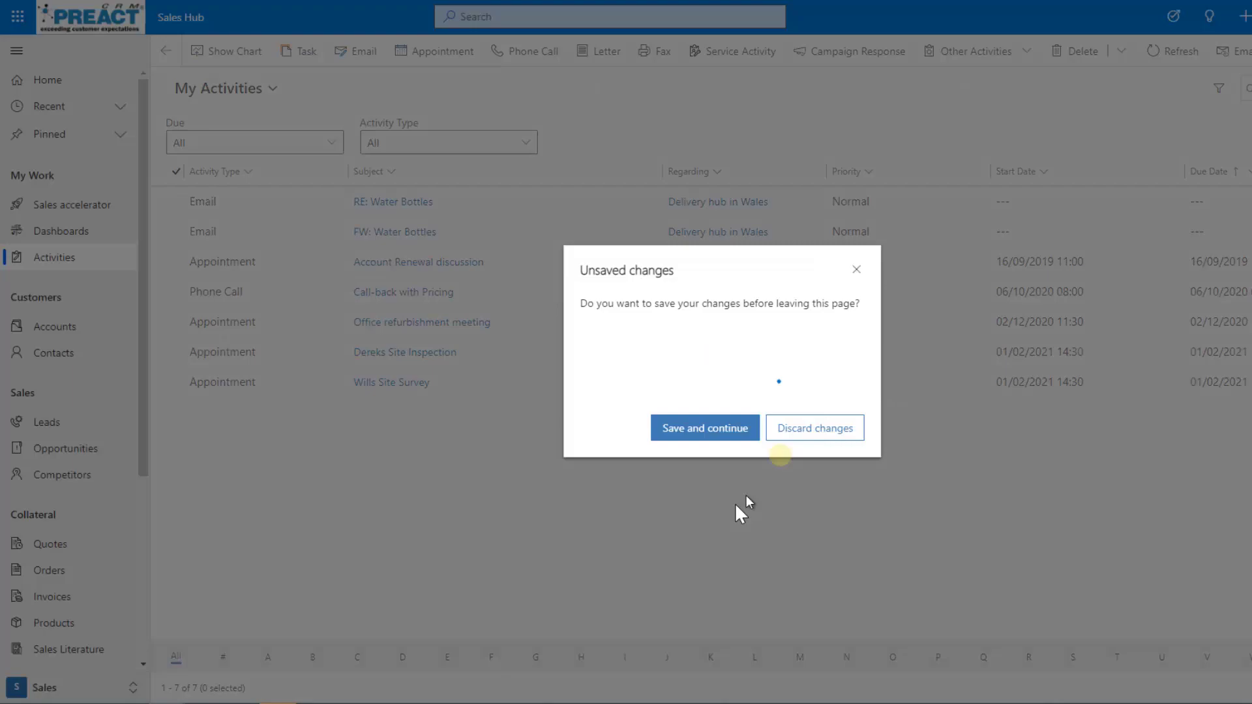
{"action": "left_click", "coordinate": [713, 433]}
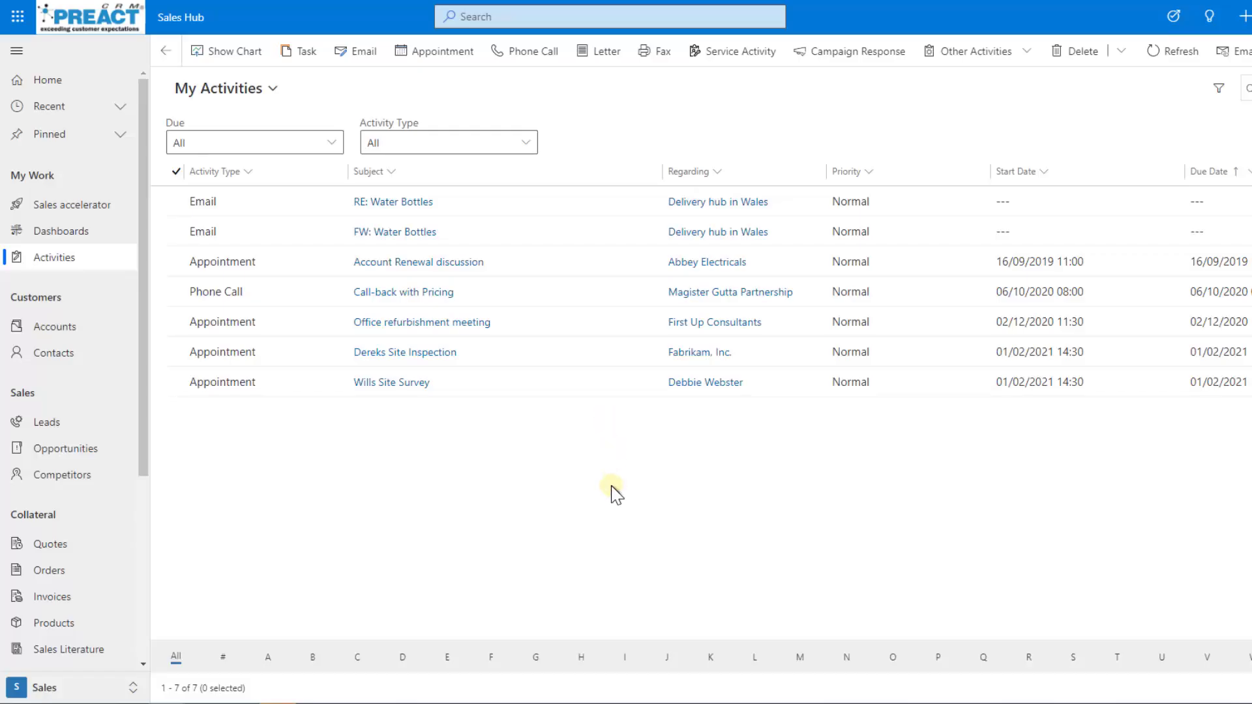